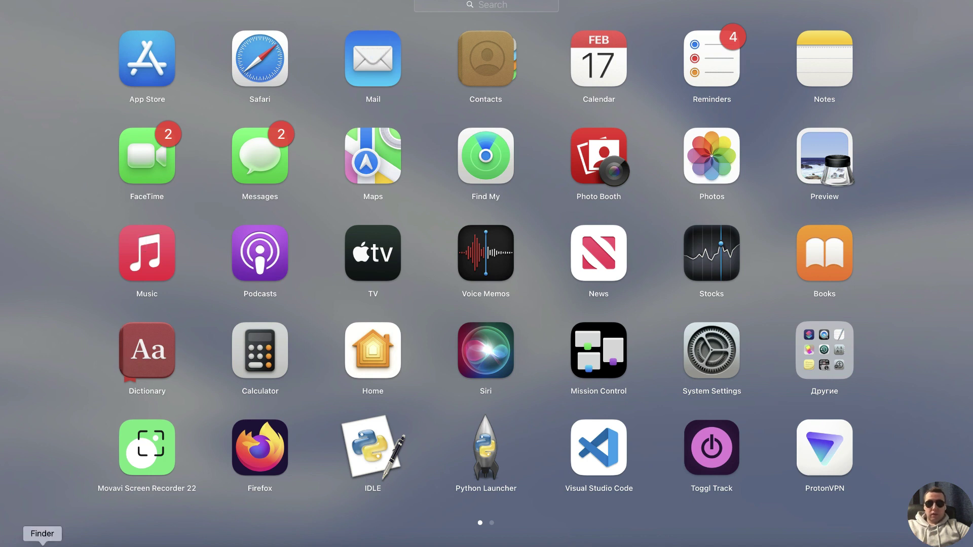
Open the Applications folder in Finder, select Discord and try moving it to the Trash
{"action": "left_click", "coordinate": [42, 544]}
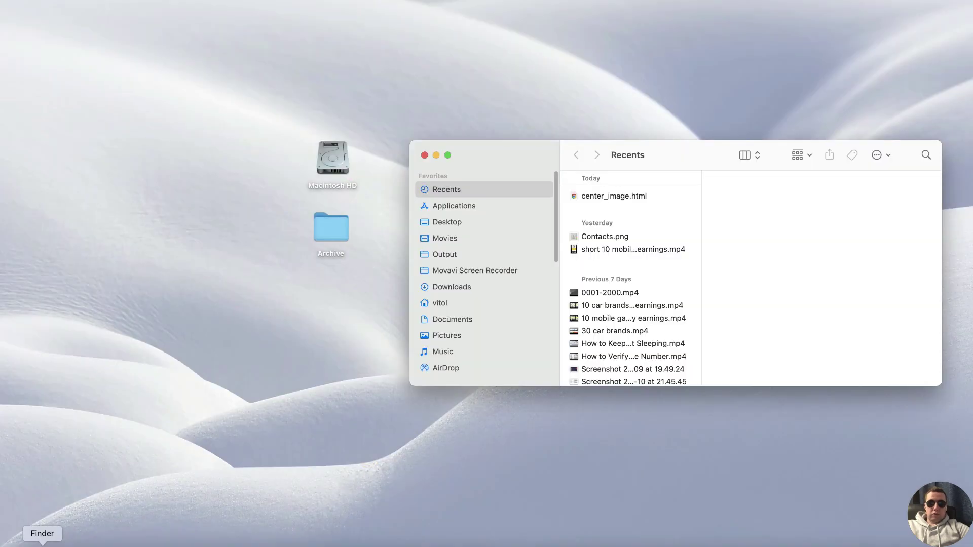
{"action": "left_click", "coordinate": [448, 210]}
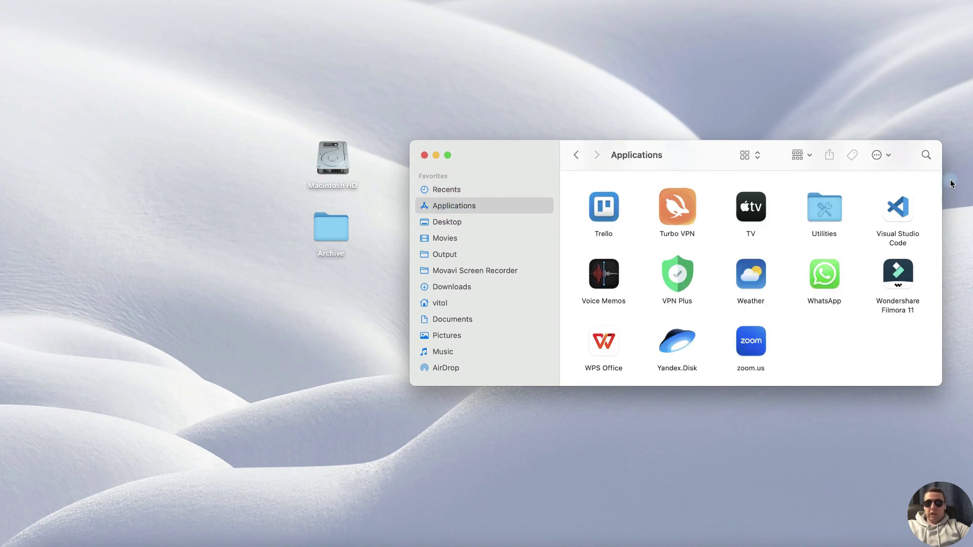
{"action": "scroll", "coordinate": [699, 304], "scroll_direction": "up", "scroll_amount": 10}
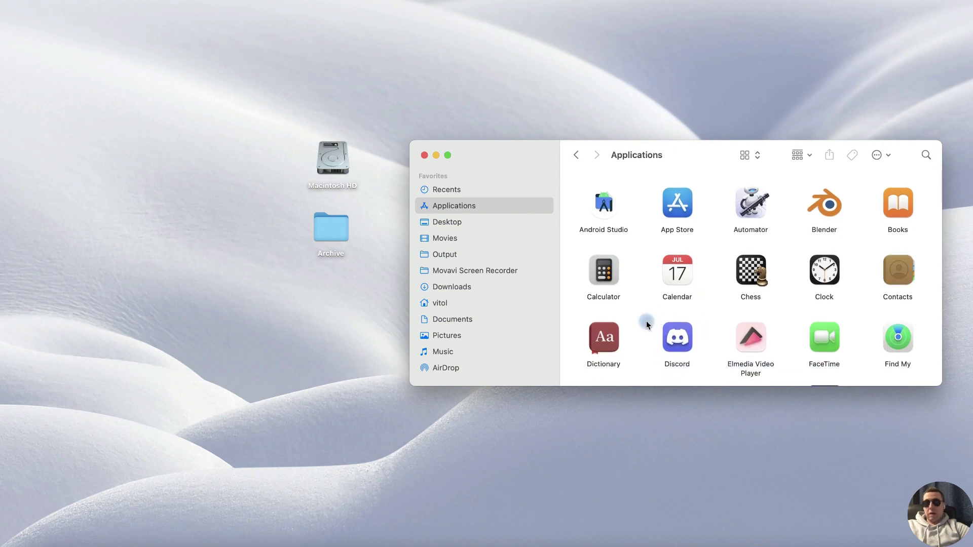
{"action": "left_click", "coordinate": [674, 341]}
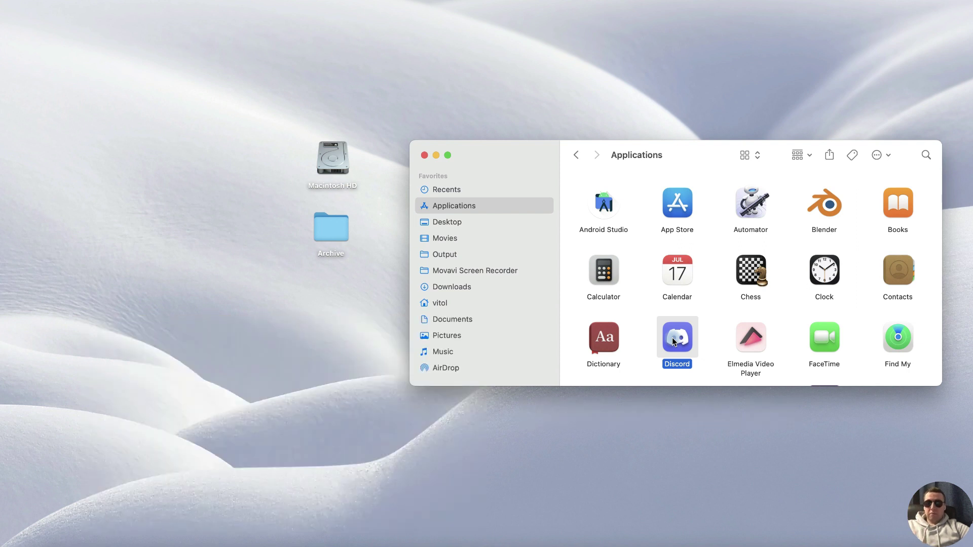
{"action": "key", "text": "super+BackSpace"}
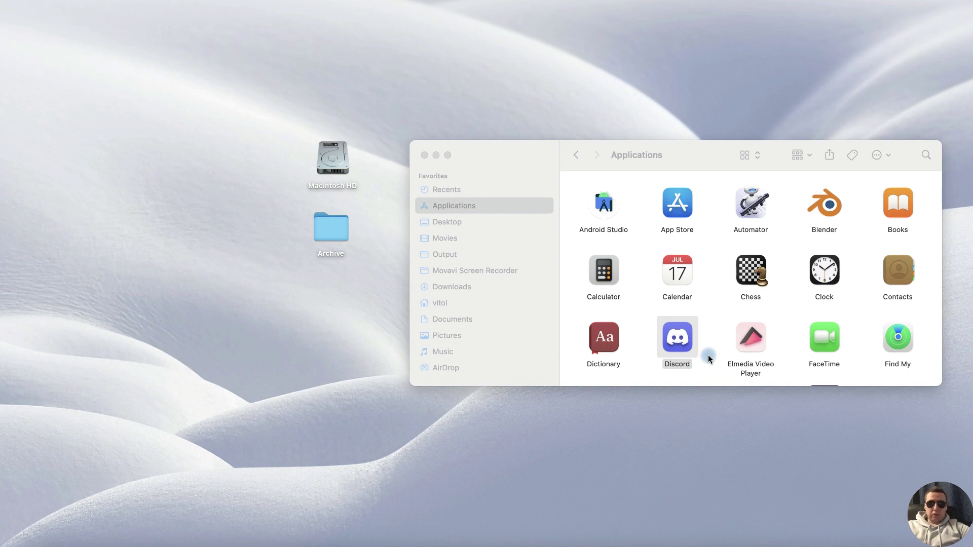
{"action": "left_click", "coordinate": [76, 1]}
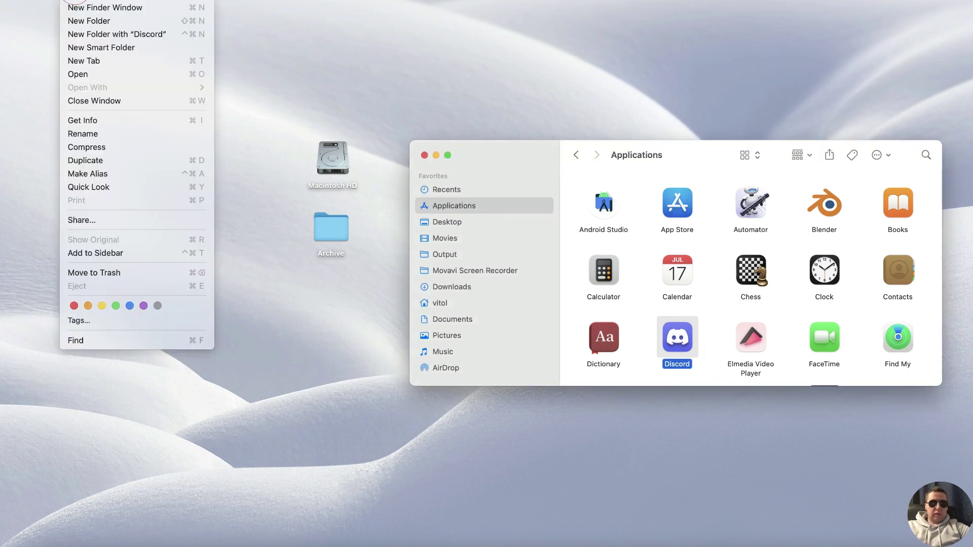
Search This Mac for 'discord' in a new Finder window and open applet_discord
{"action": "left_click", "coordinate": [94, 8]}
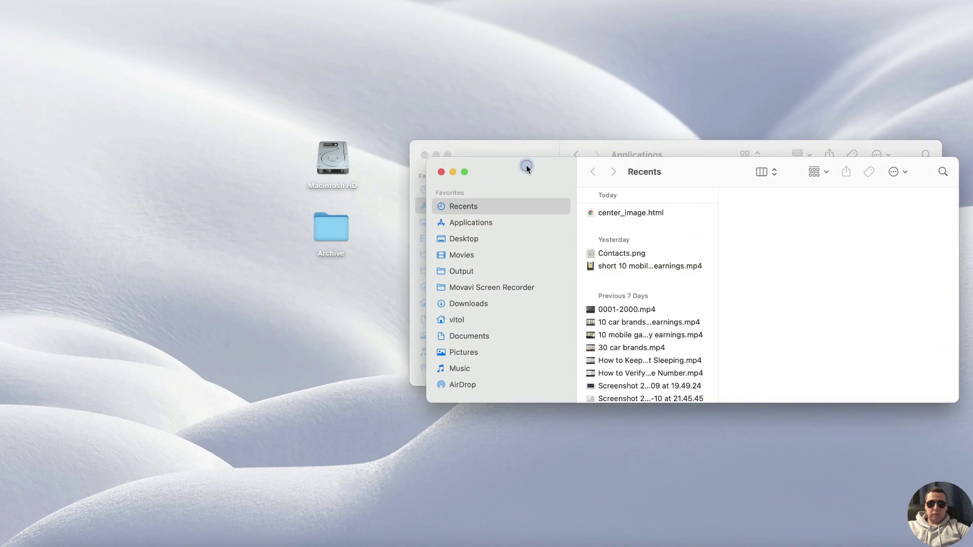
{"action": "left_click_drag", "start_coordinate": [526, 165], "coordinate": [470, 31]}
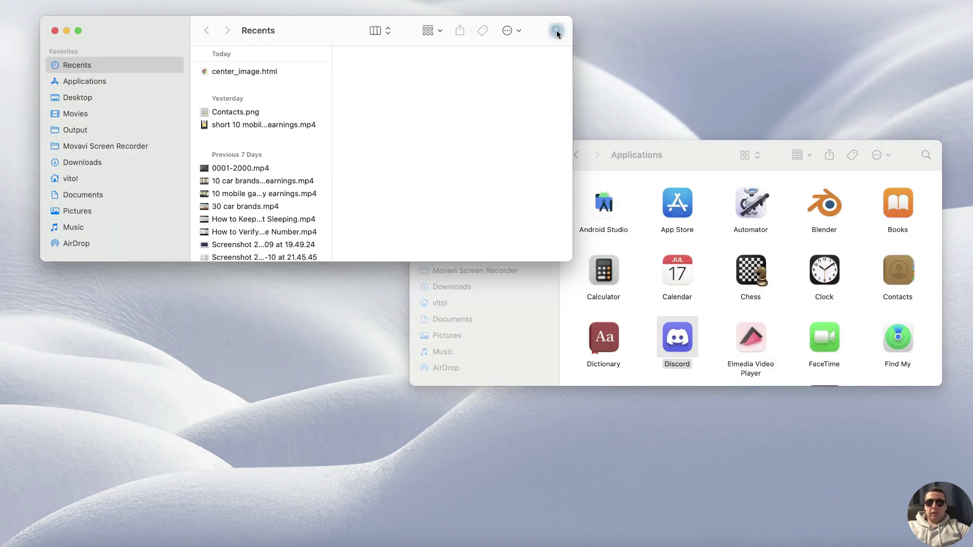
{"action": "left_click", "coordinate": [556, 32]}
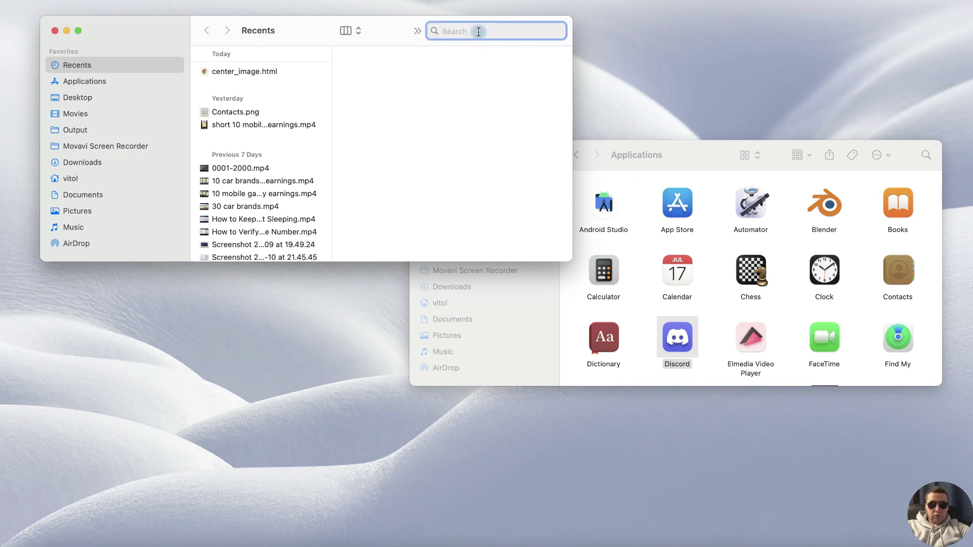
{"action": "type", "text": "discord"}
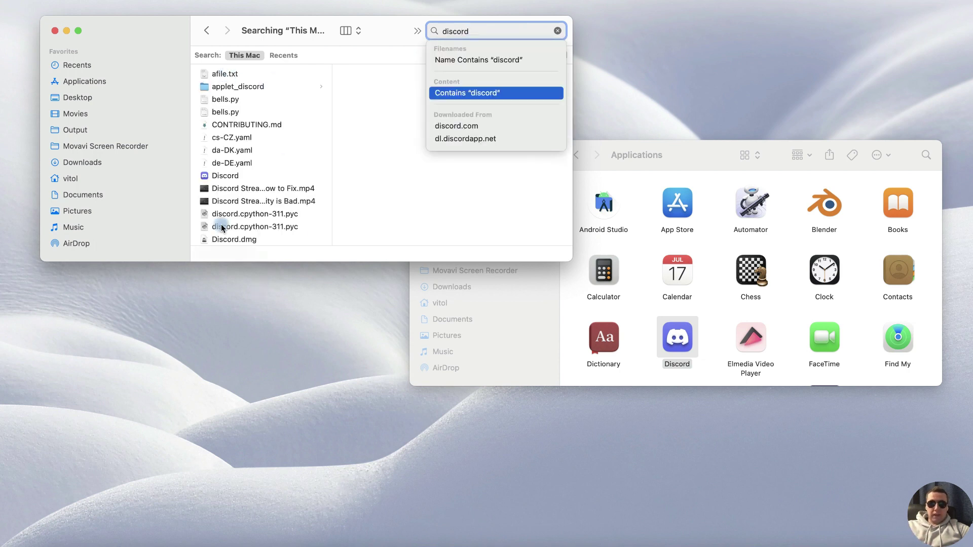
{"action": "key", "text": "Return"}
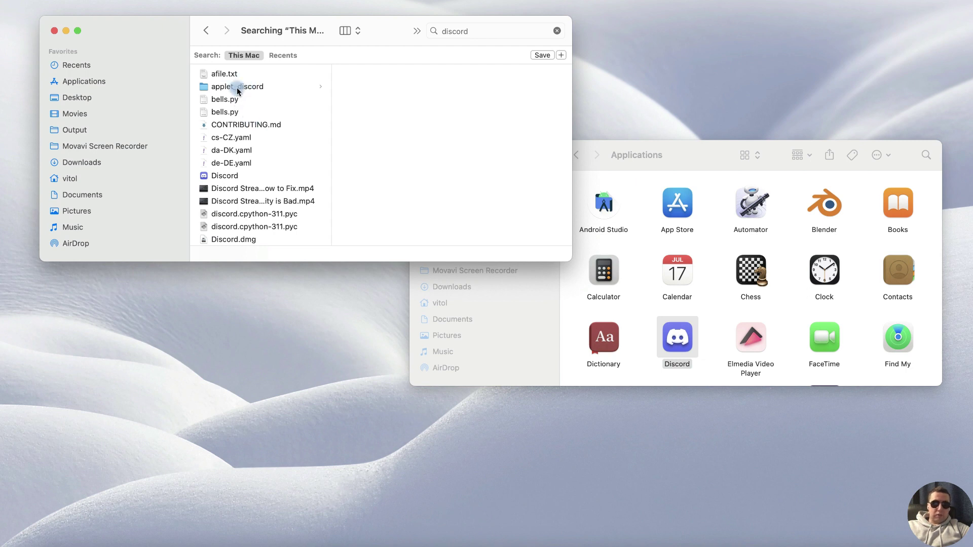
{"action": "left_click", "coordinate": [239, 89]}
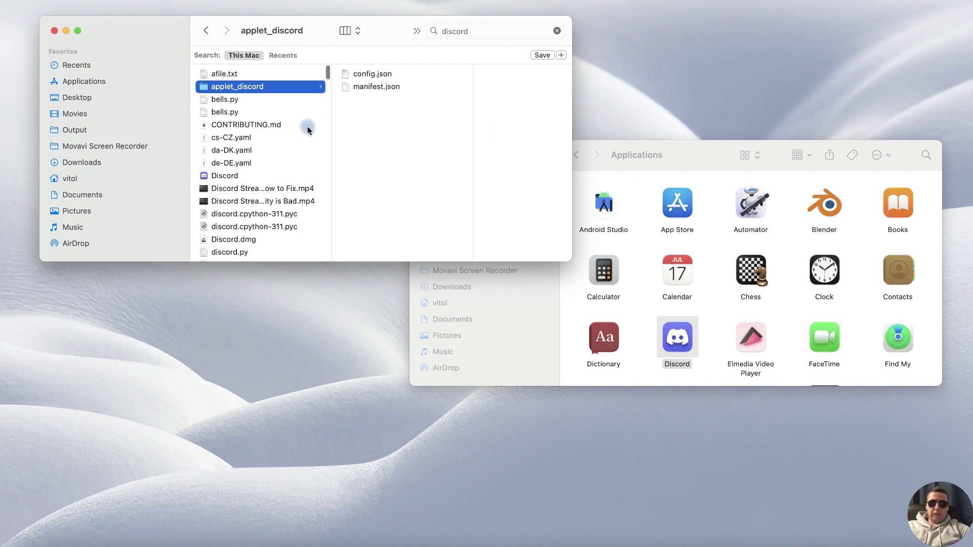
Add a search rule and enable 'System files' in the search attribute list
{"action": "left_click", "coordinate": [563, 57]}
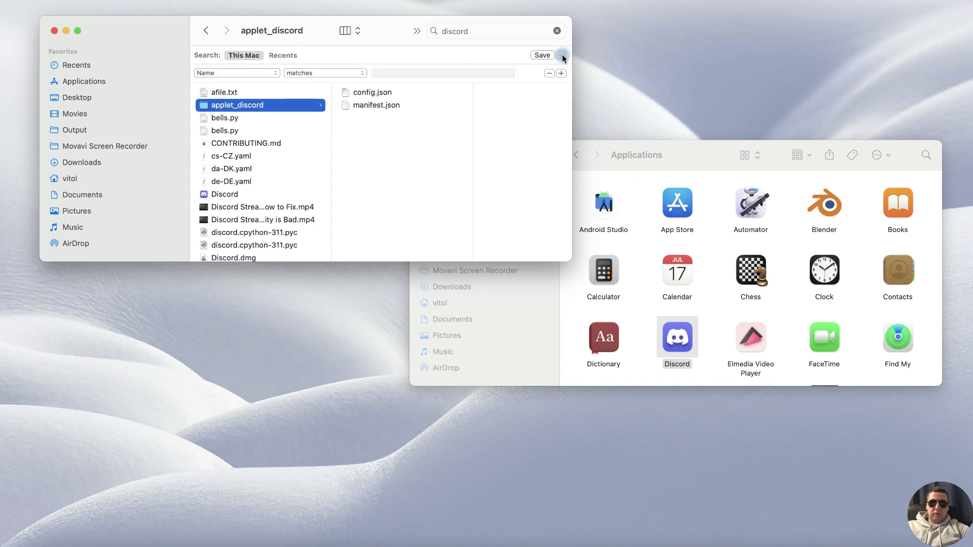
{"action": "left_click", "coordinate": [273, 73]}
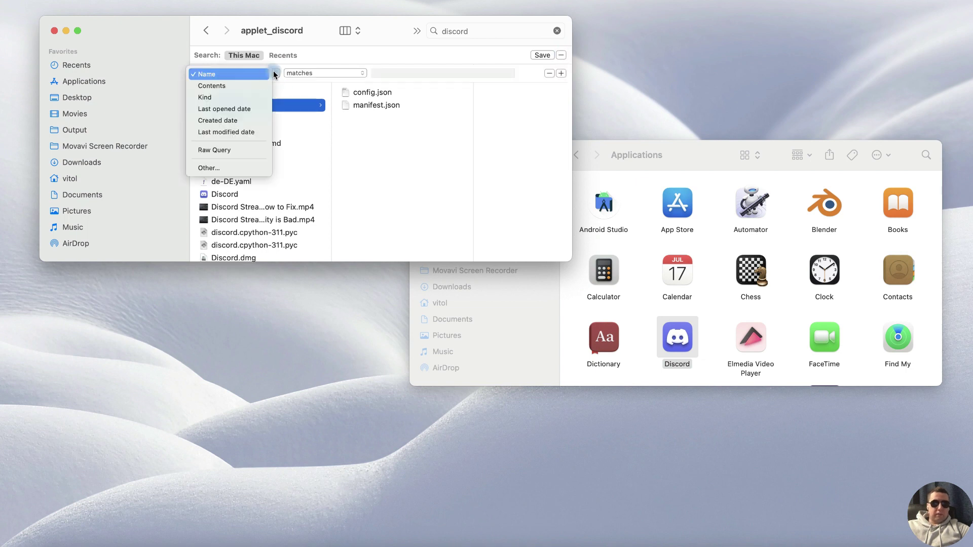
{"action": "left_click", "coordinate": [242, 168]}
{"action": "type", "text": "s"}
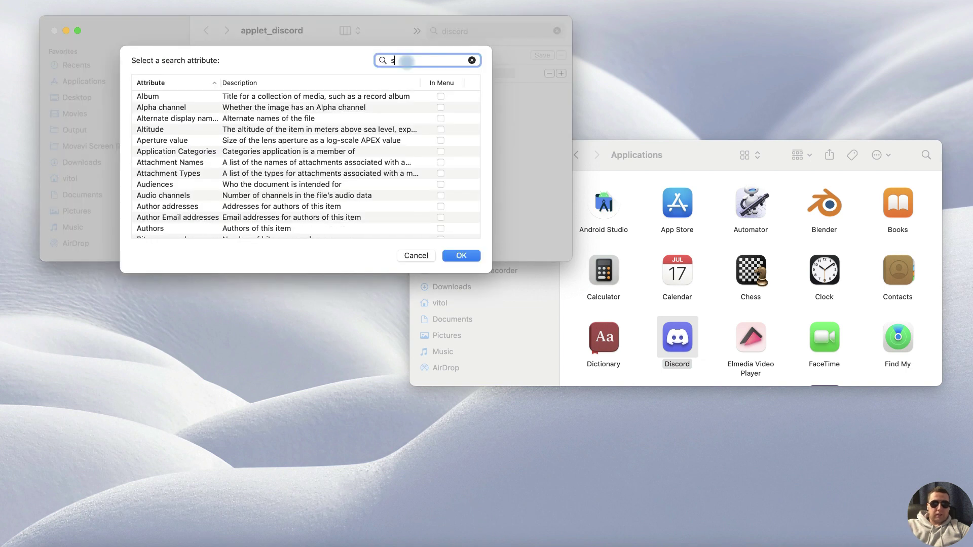
{"action": "type", "text": "yste"}
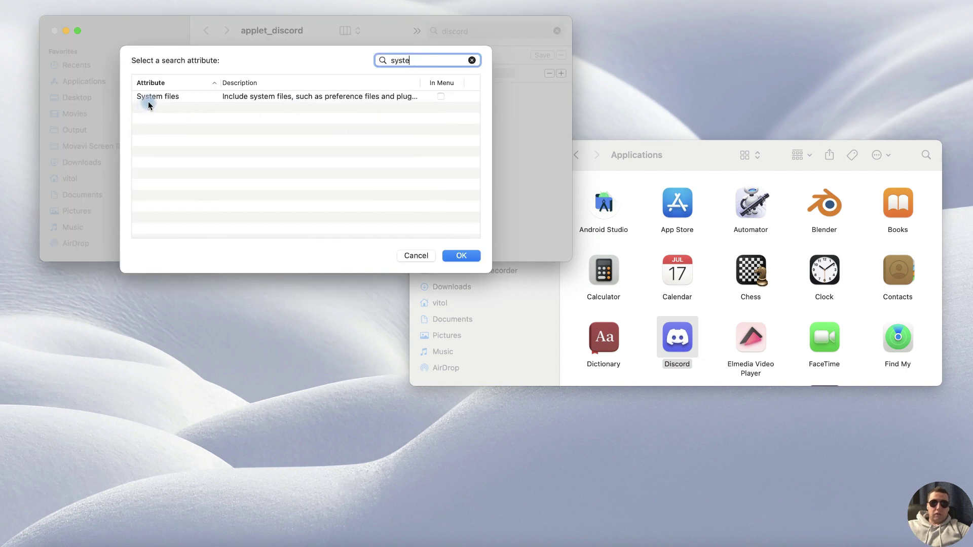
{"action": "left_click", "coordinate": [440, 97]}
{"action": "left_click", "coordinate": [465, 256]}
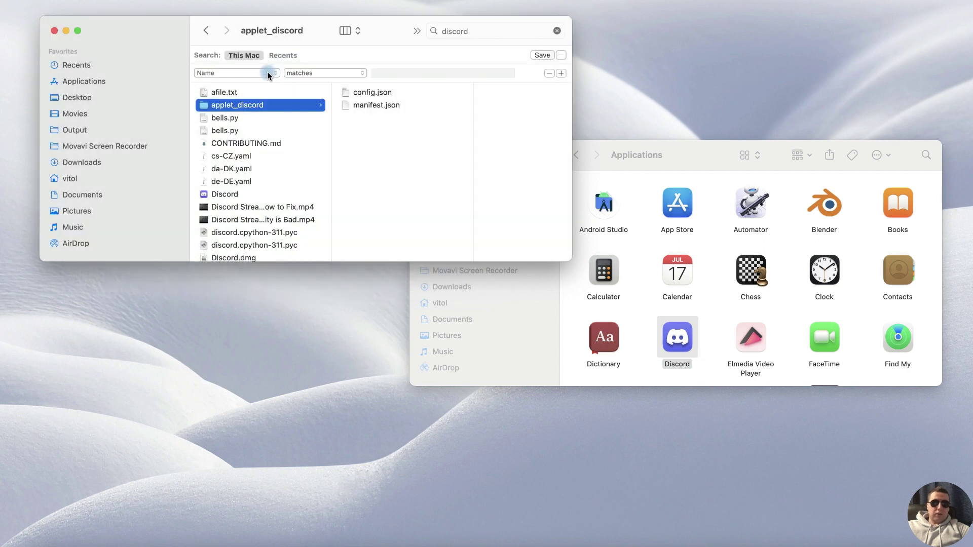
Set the rule to 'System files' 'are included', revealing com.hnc.Discord and config.xml
{"action": "left_click", "coordinate": [267, 73]}
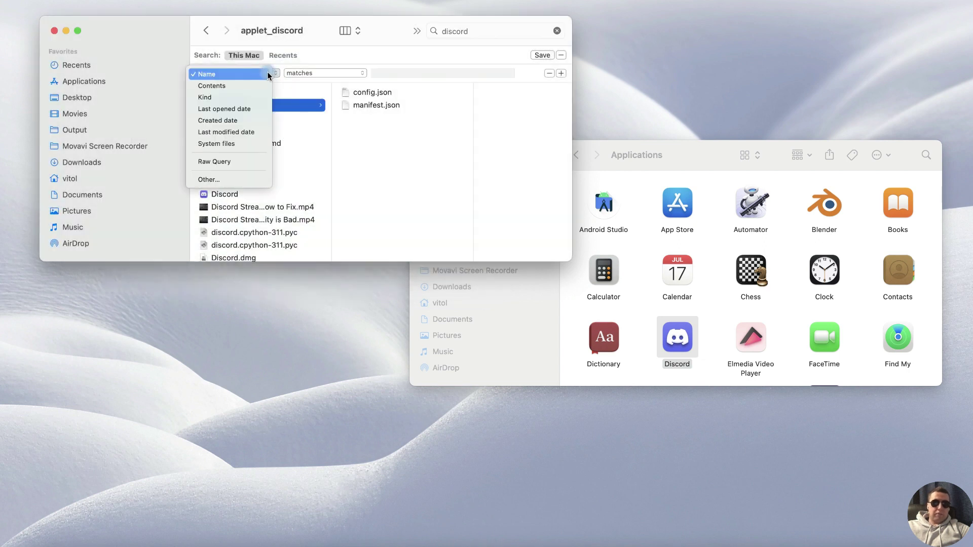
{"action": "left_click", "coordinate": [244, 146]}
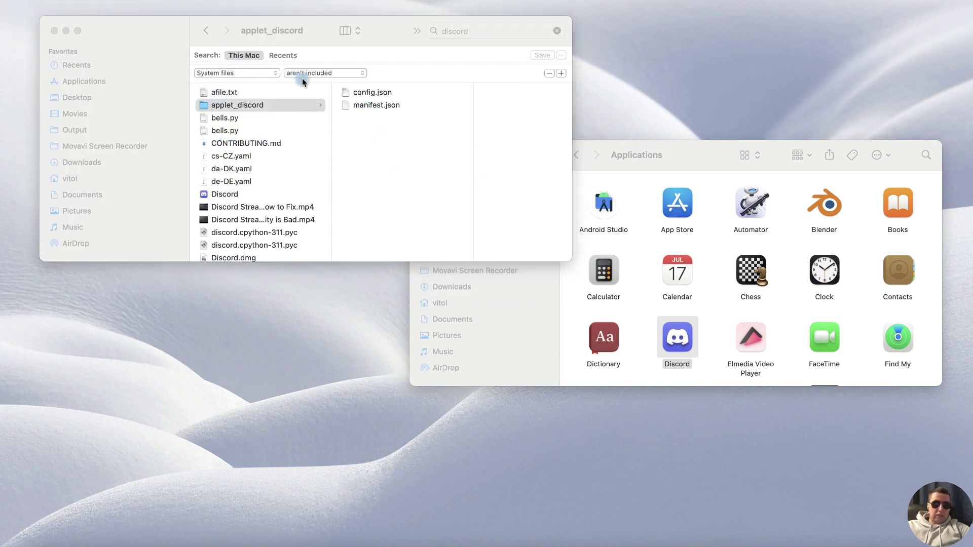
{"action": "left_click", "coordinate": [356, 73]}
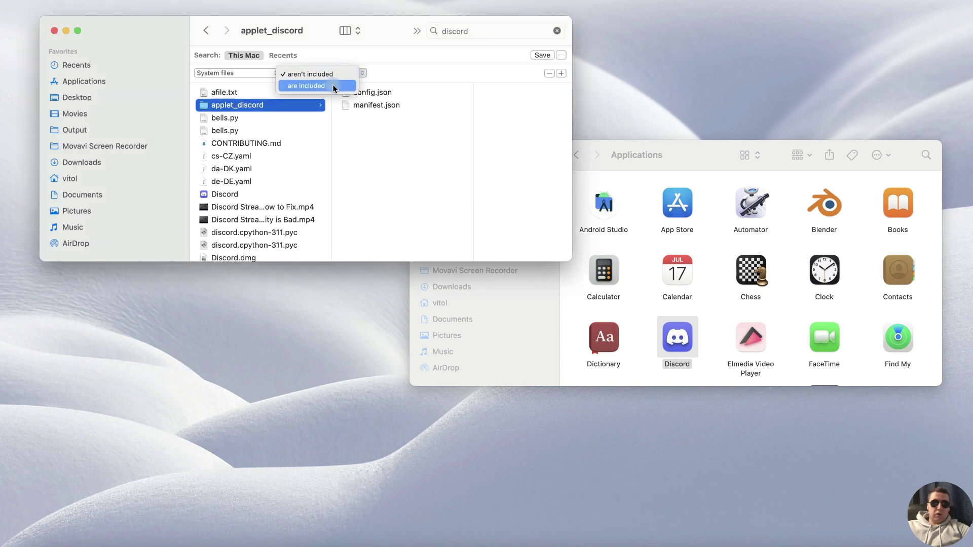
{"action": "left_click", "coordinate": [333, 86]}
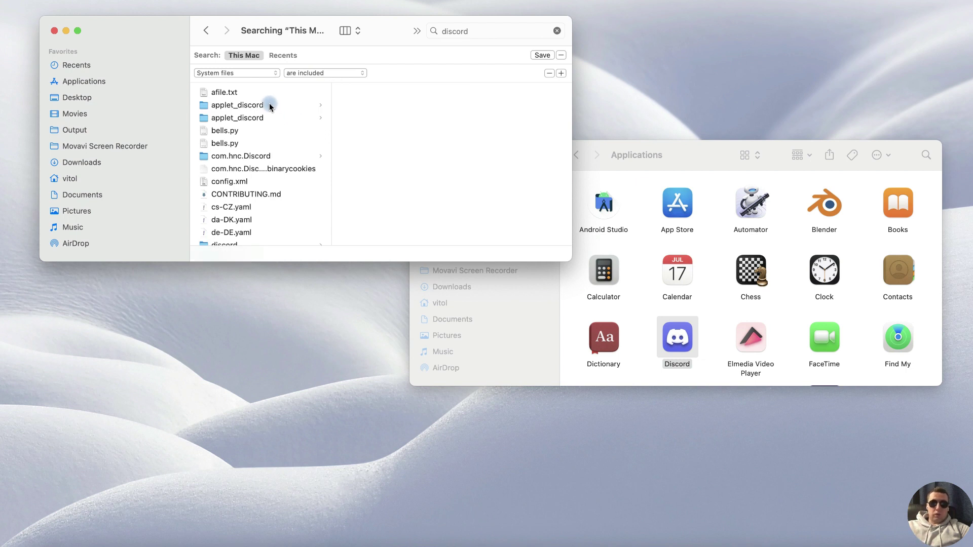
{"action": "scroll", "coordinate": [270, 138], "scroll_direction": "down", "scroll_amount": 2}
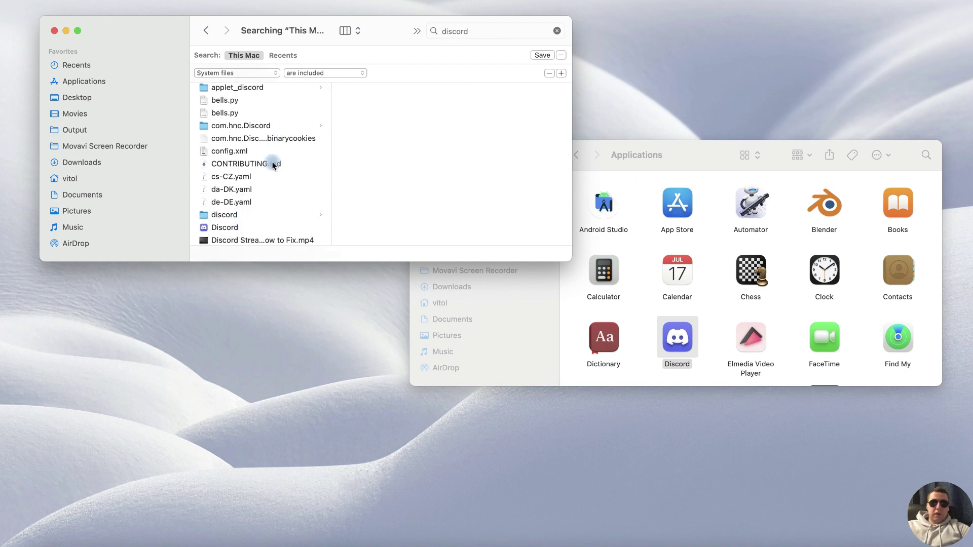
{"action": "scroll", "coordinate": [290, 110], "scroll_direction": "up", "scroll_amount": 2}
Select Discord in the Applications window and move it to the Trash
{"action": "left_click", "coordinate": [553, 160]}
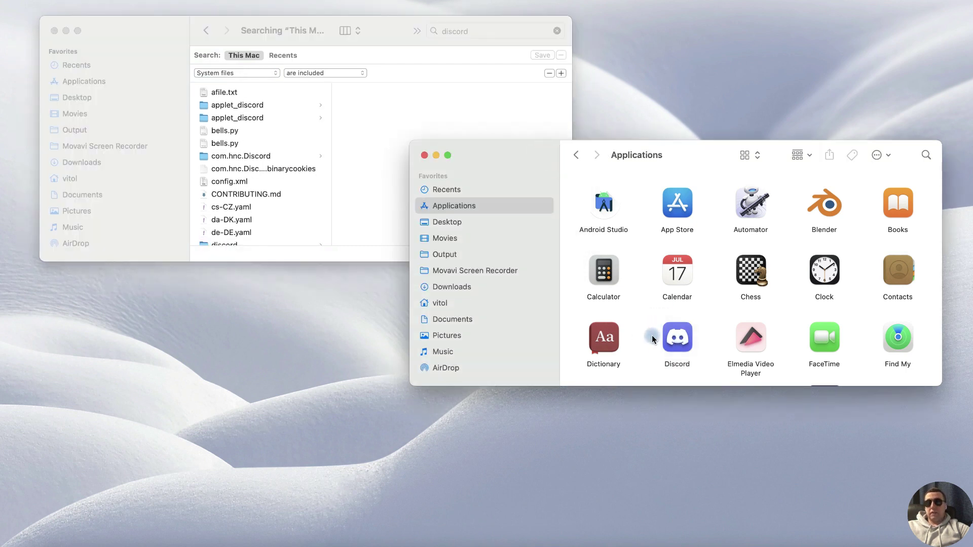
{"action": "left_click", "coordinate": [676, 337]}
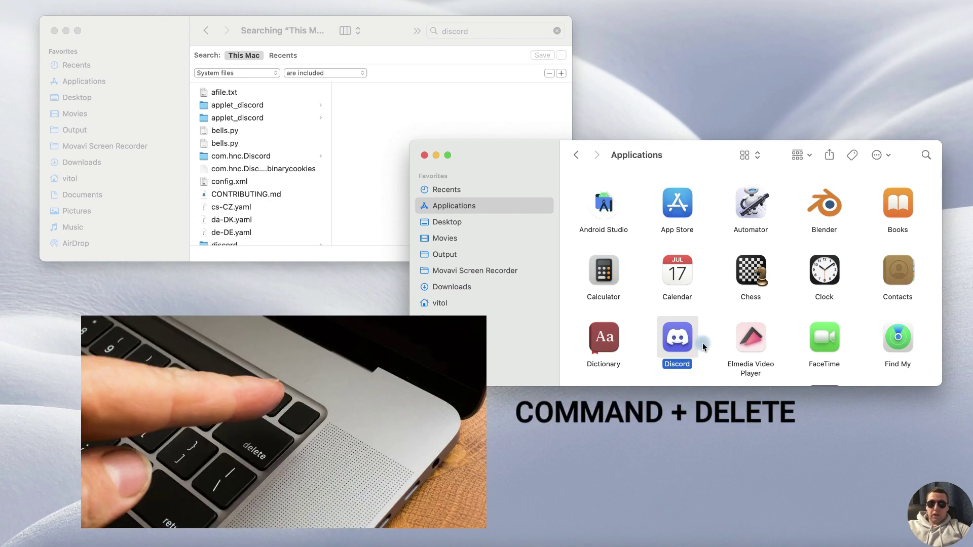
{"action": "key", "text": "super+BackSpace"}
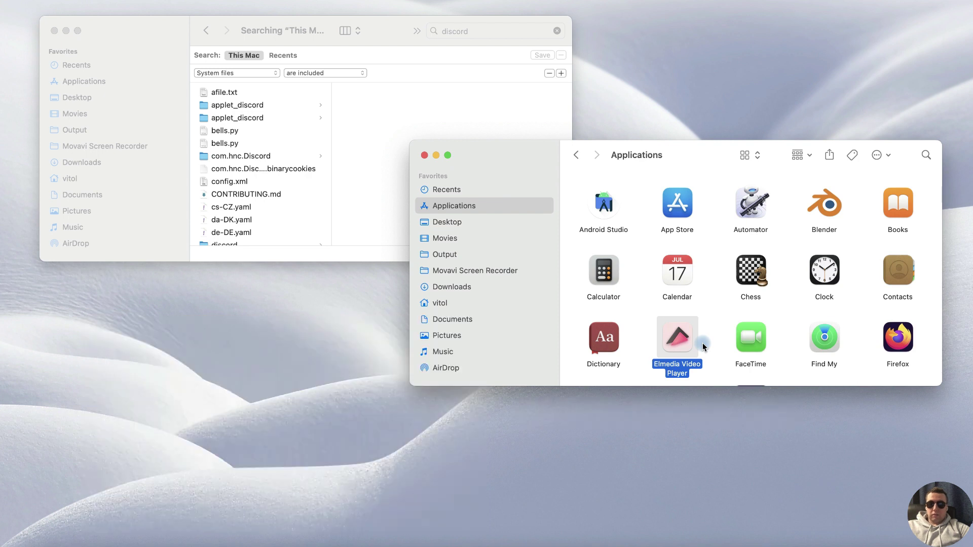
Trash both applet_discord folders, com.hnc.Discord and the Discord binarycookies file from the search results
{"action": "left_click", "coordinate": [376, 42]}
{"action": "scroll", "coordinate": [253, 144], "scroll_direction": "down", "scroll_amount": 5}
{"action": "scroll", "coordinate": [252, 144], "scroll_direction": "up", "scroll_amount": 5}
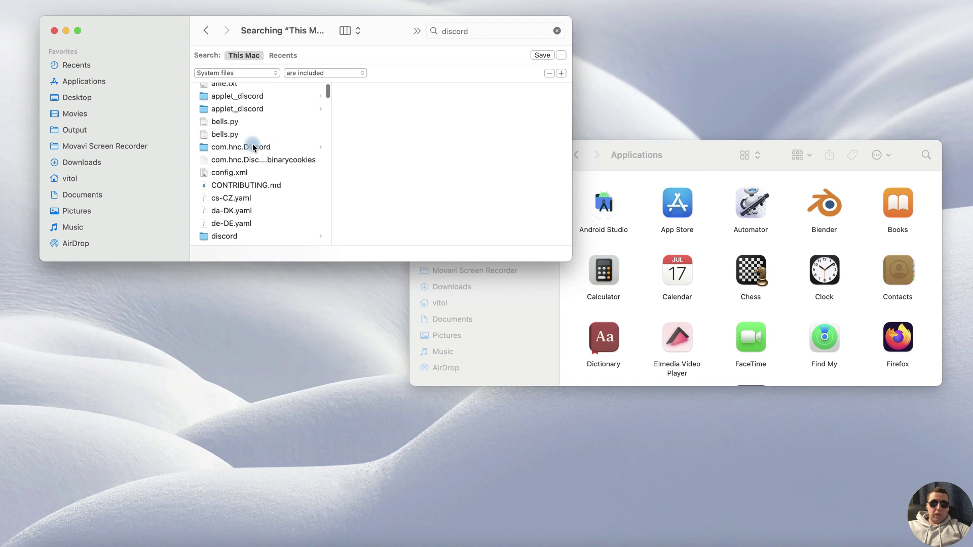
{"action": "left_click", "coordinate": [271, 105]}
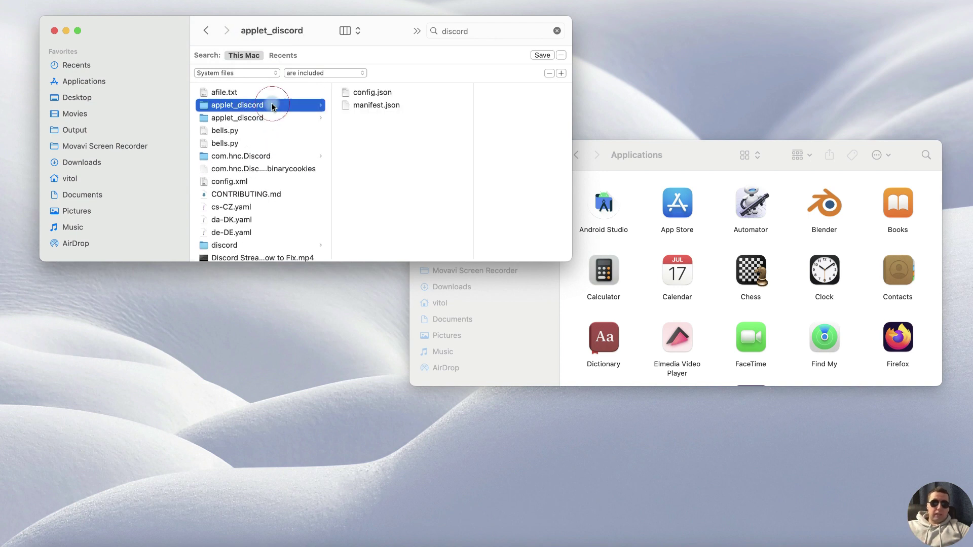
{"action": "left_click", "coordinate": [261, 116], "text": "super"}
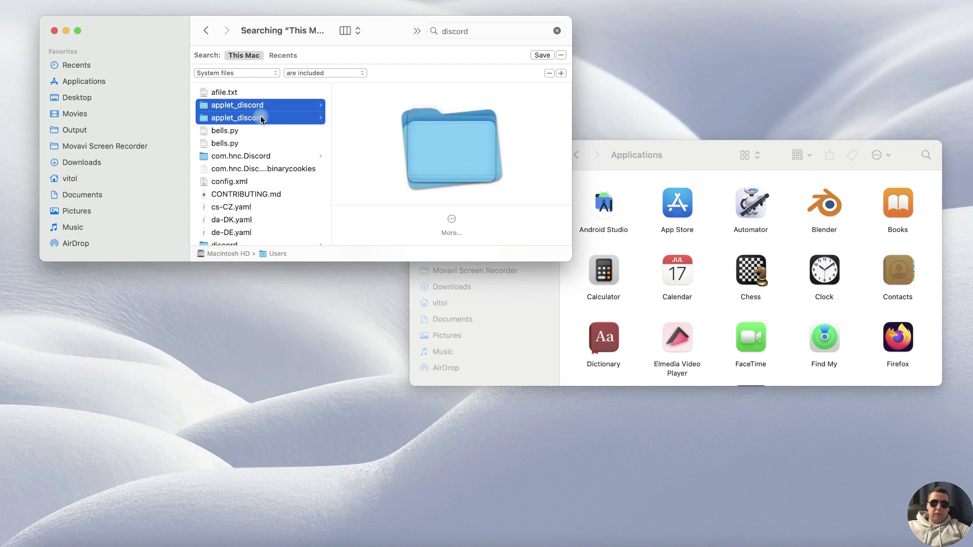
{"action": "left_click", "coordinate": [254, 156], "text": "super"}
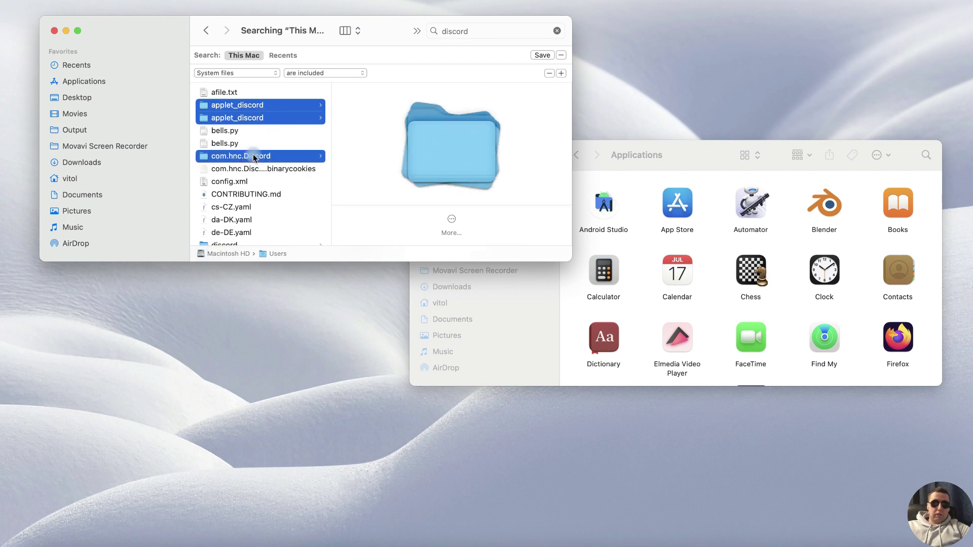
{"action": "left_click", "coordinate": [251, 169], "text": "super"}
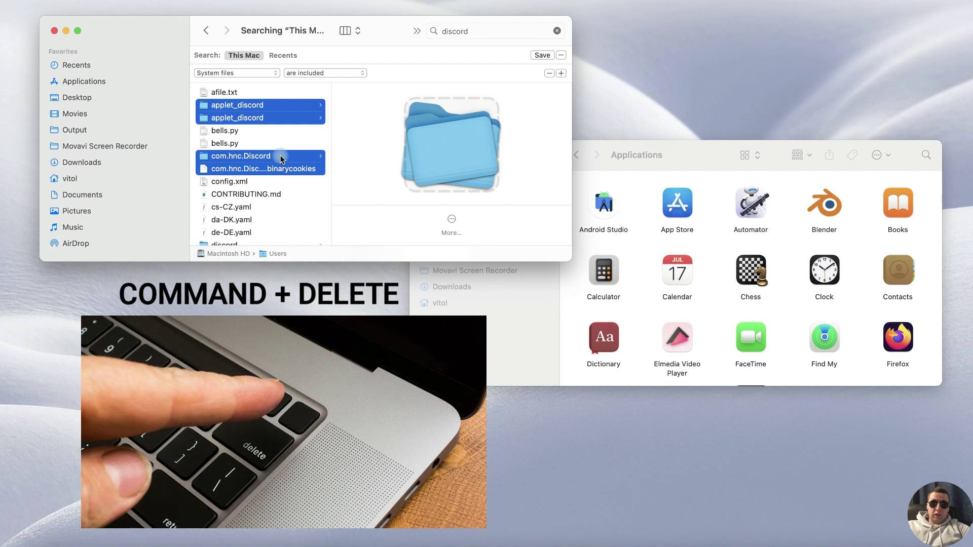
{"action": "key", "text": "super+BackSpace"}
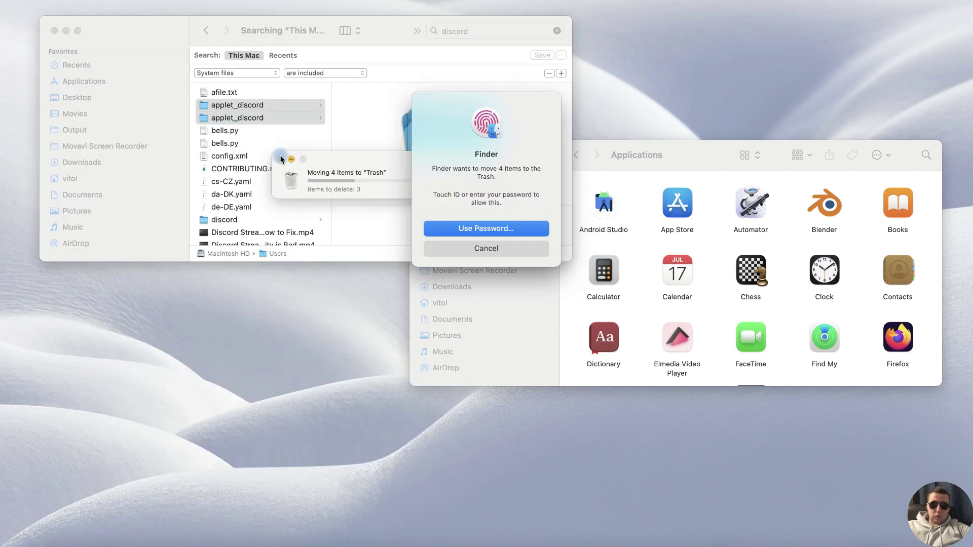